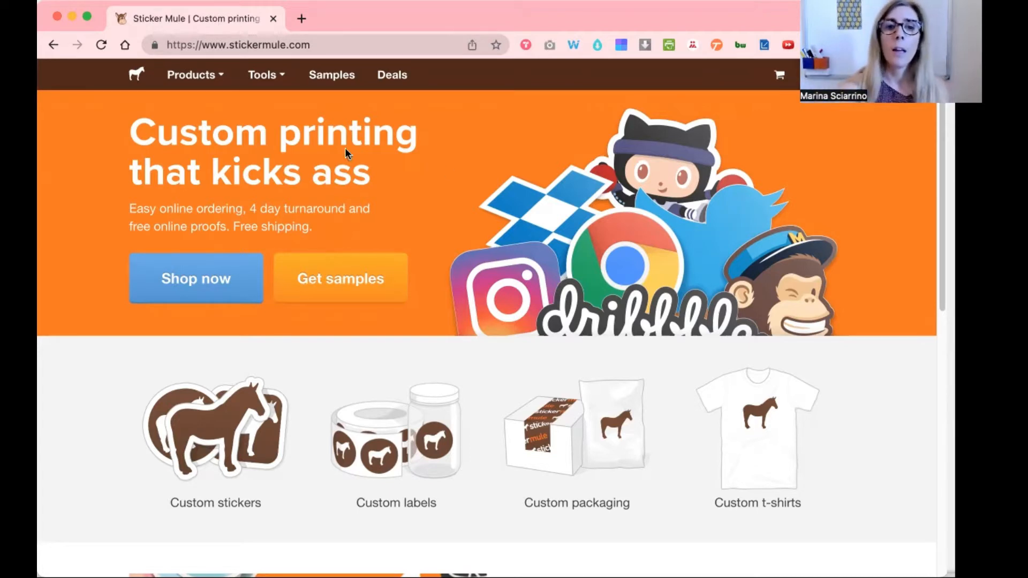
- Open Sticker Mule's Trace tool for removing a photo's background
mouse_move(266, 86)
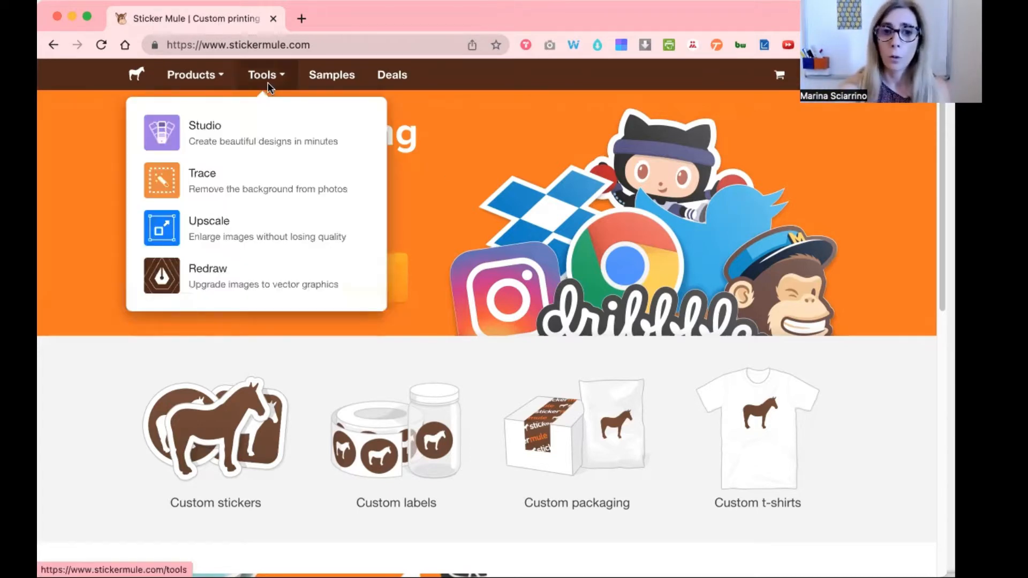
click(241, 185)
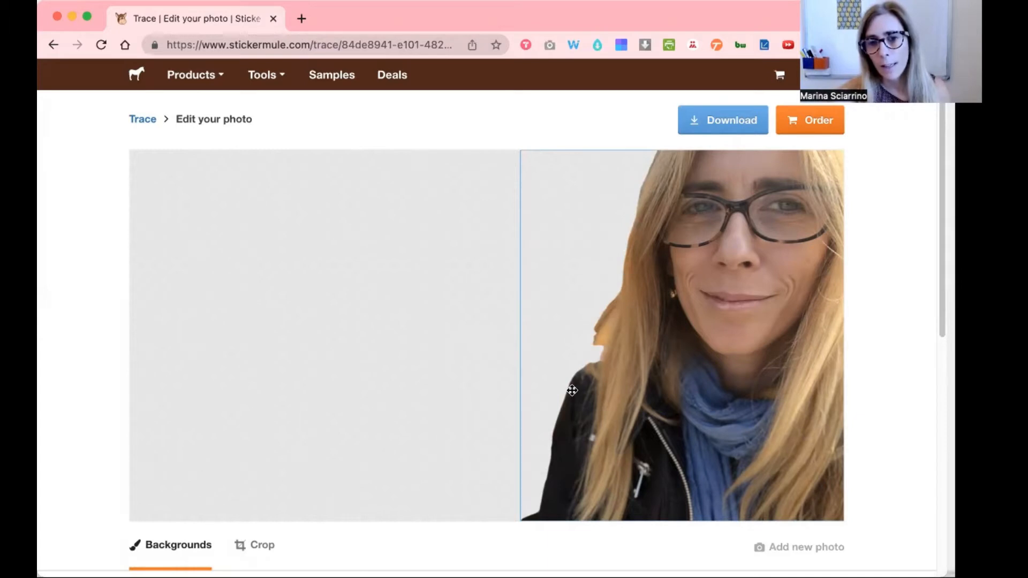
- Inspect the traced portrait and its background colour options, then download the result
click(427, 338)
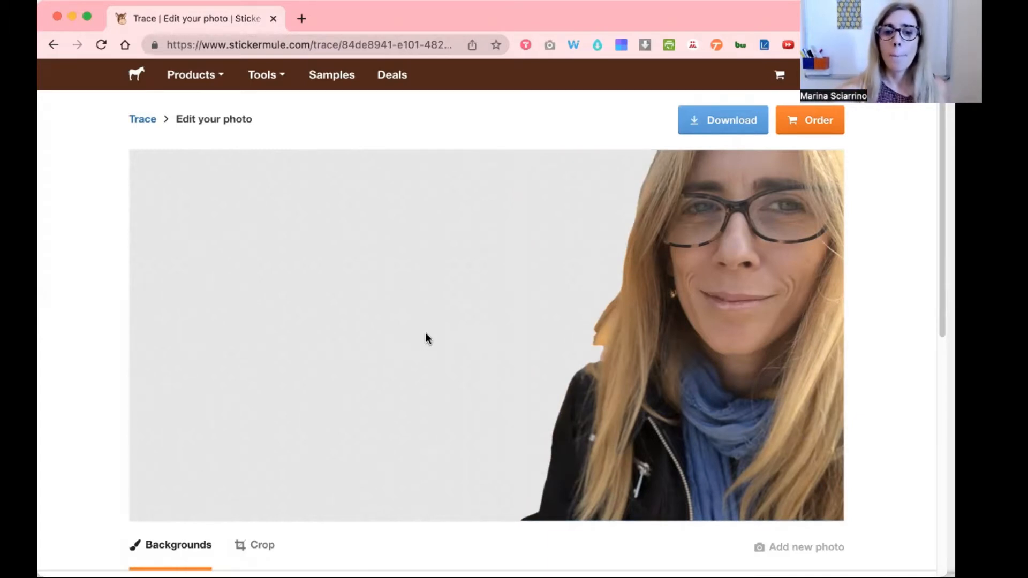
scroll(426, 336, down, 5)
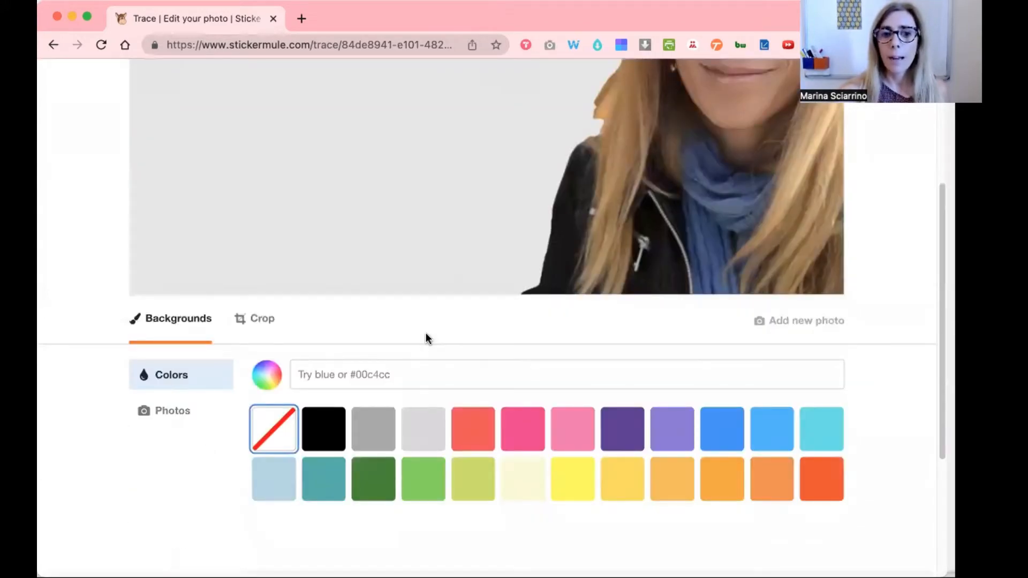
scroll(427, 338, up, 5)
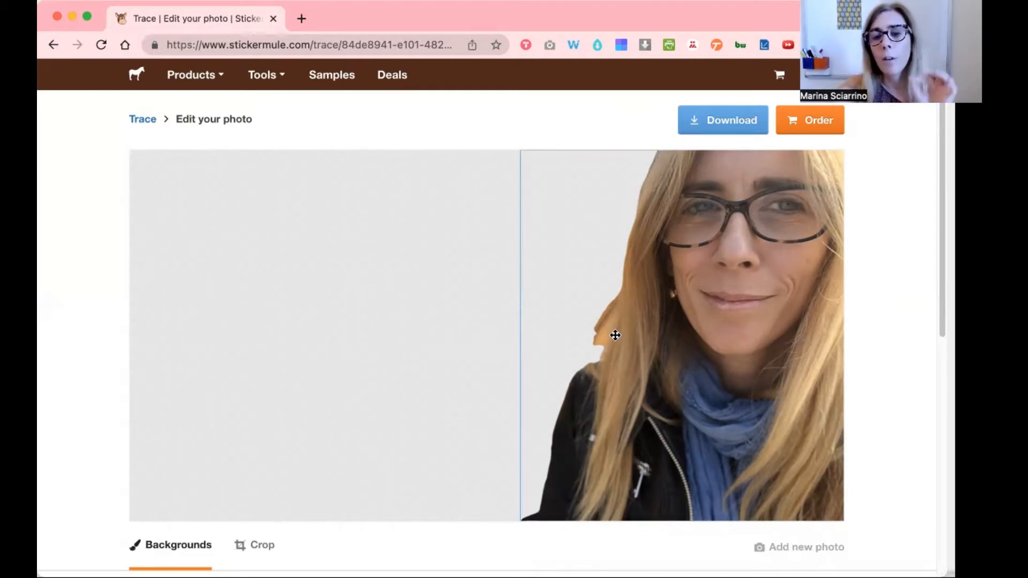
click(707, 123)
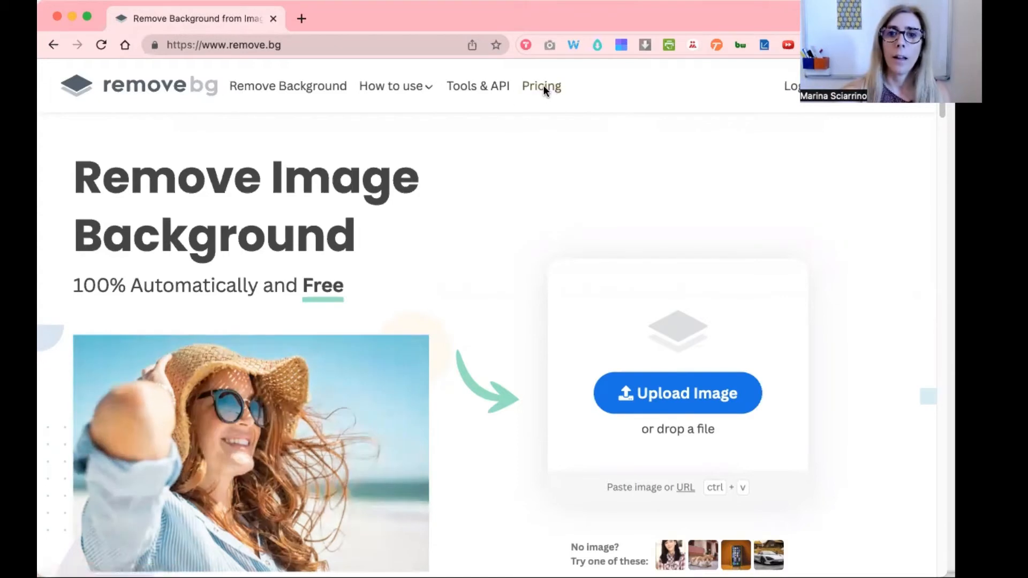
- Check remove.bg's pricing, then upload the portrait photo to remove.bg's background remover
click(543, 87)
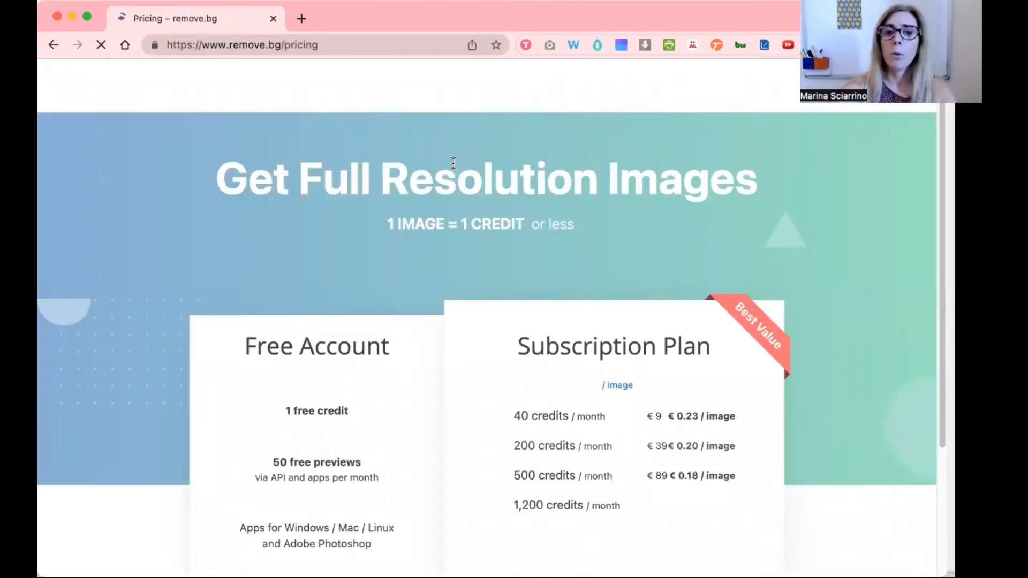
scroll(373, 166, down, 5)
scroll(373, 166, down, 2)
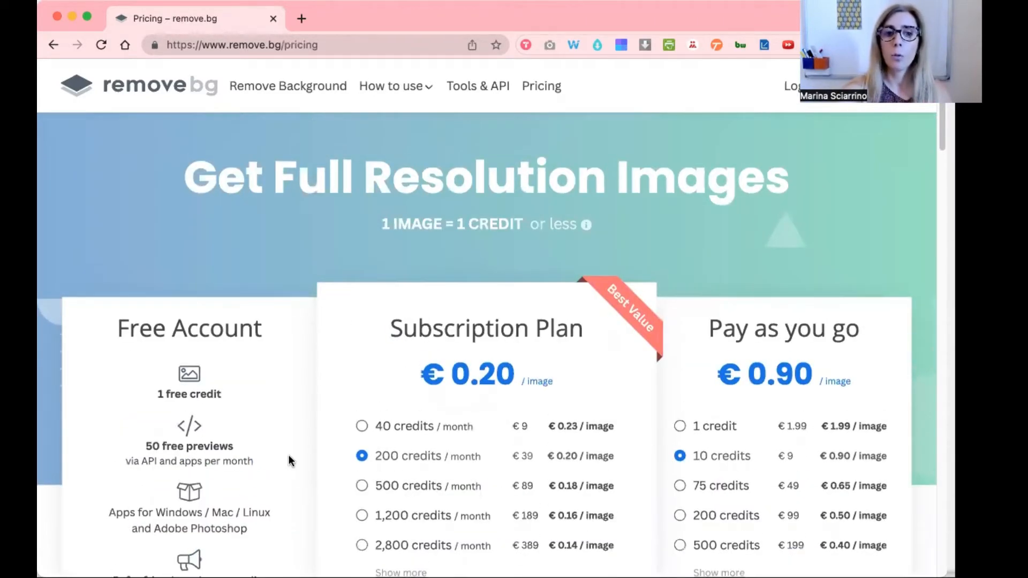
click(291, 92)
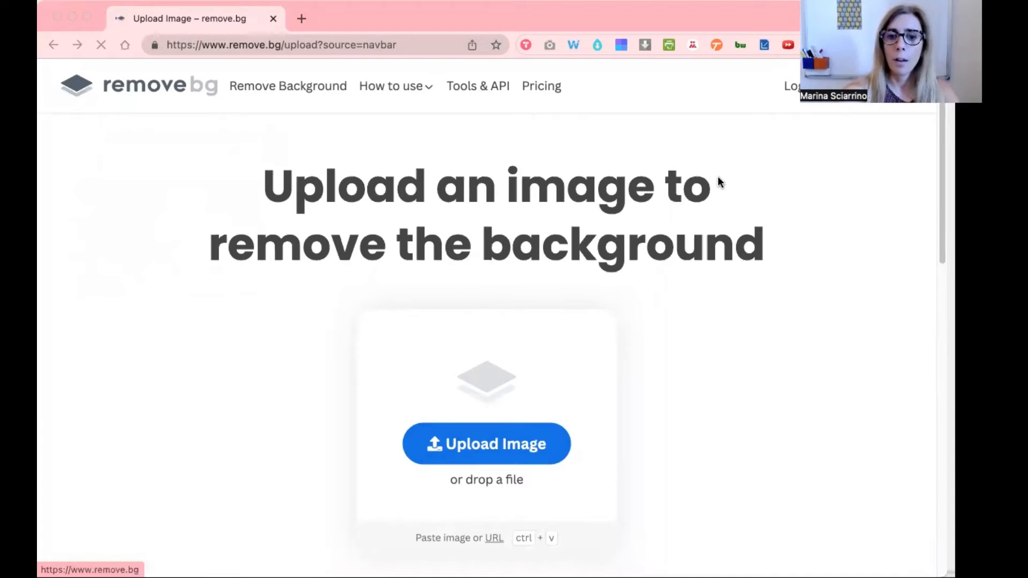
drag(718, 176, 496, 480)
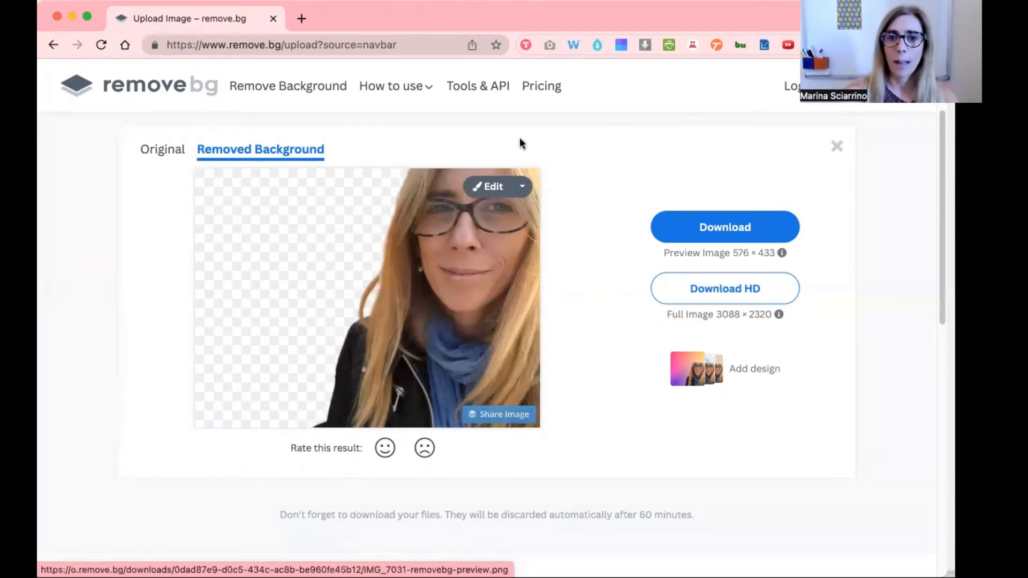
- Open the result in the editor and apply the Eiffel Tower bokeh photo as the new background
click(521, 187)
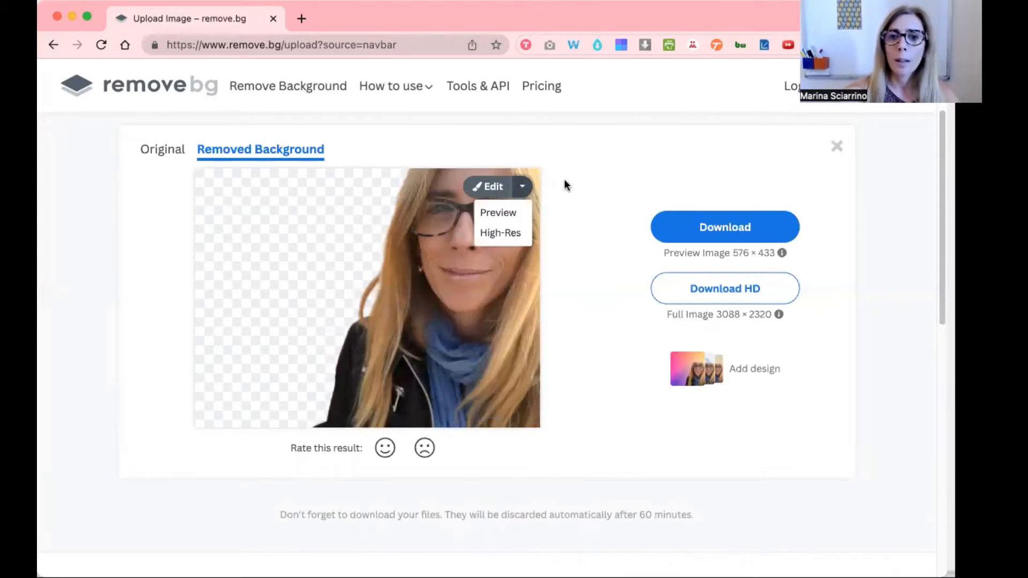
click(487, 192)
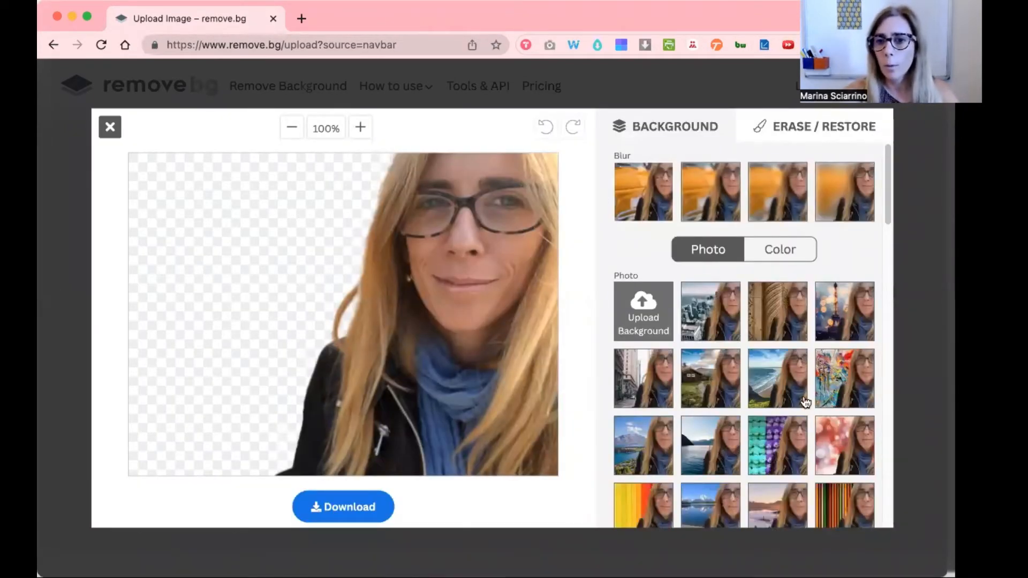
scroll(766, 440, down, 5)
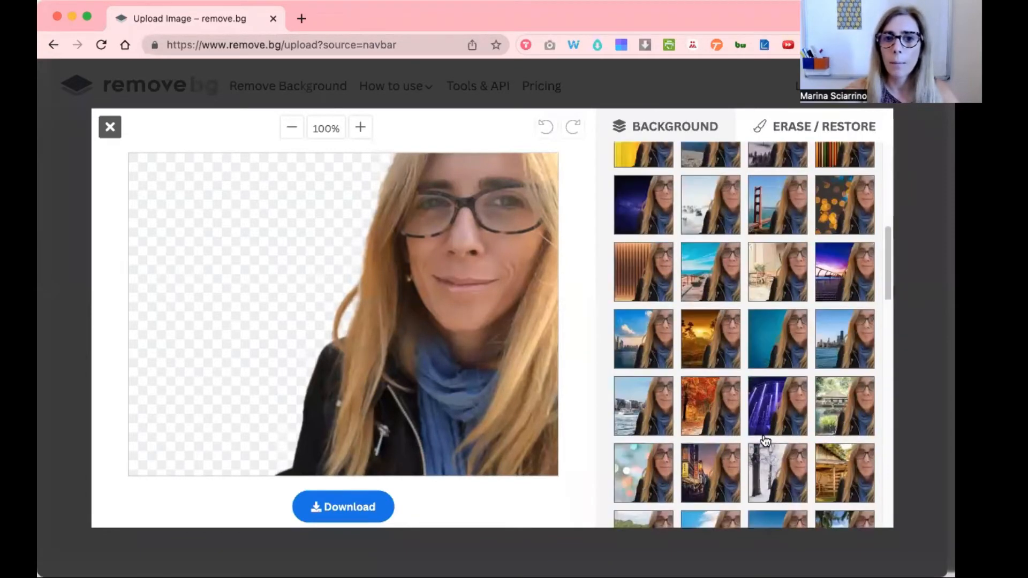
scroll(766, 440, up, 5)
scroll(765, 441, down, 10)
scroll(766, 440, up, 5)
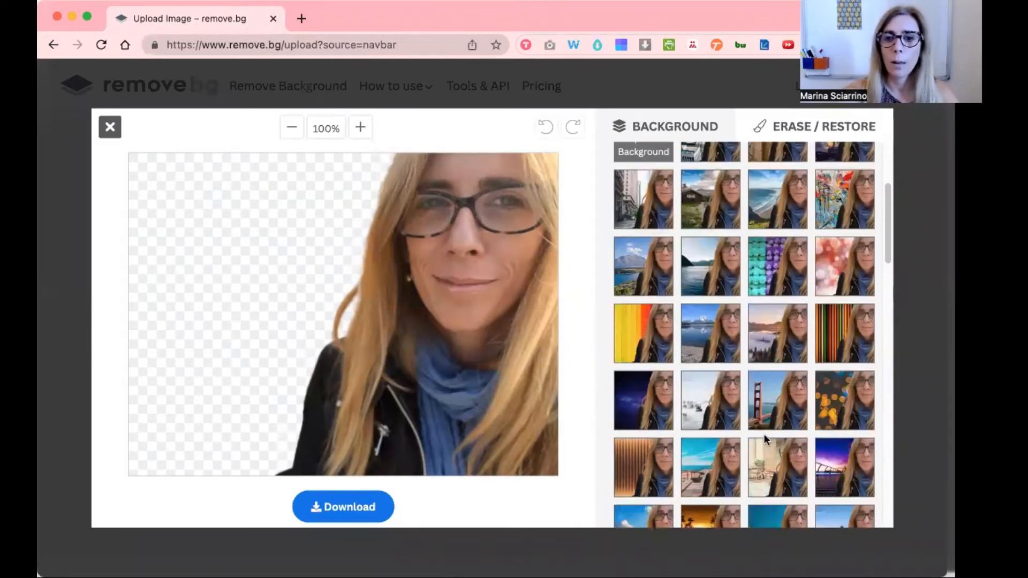
scroll(764, 434, up, 3)
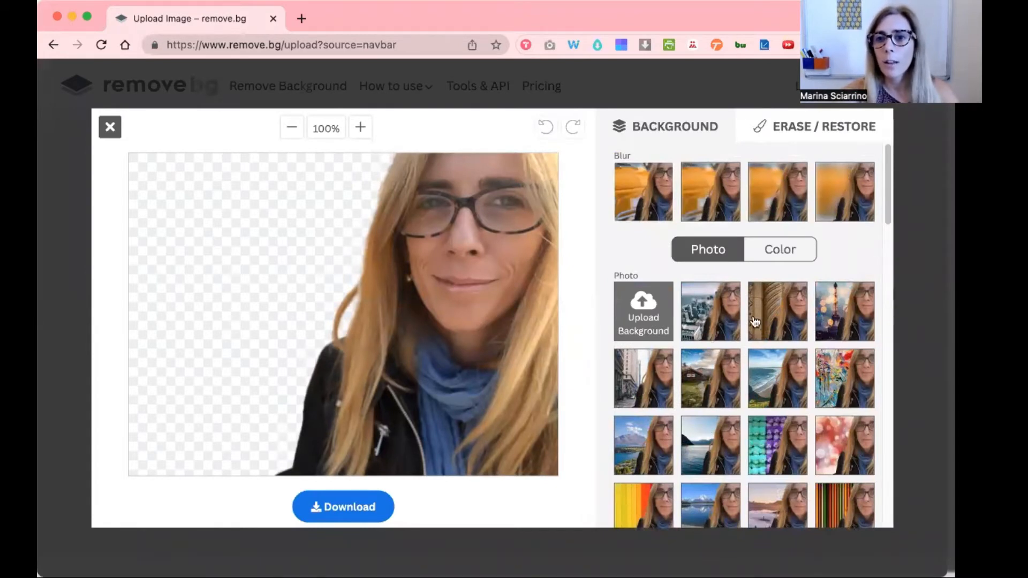
click(833, 311)
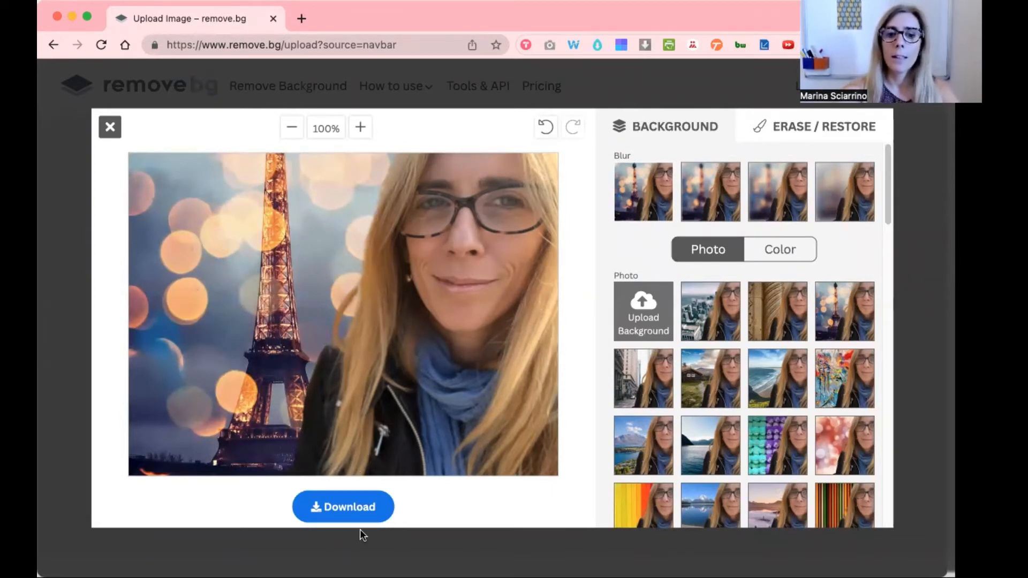
- Download the image with the Eiffel Tower background and close the download popup
click(336, 514)
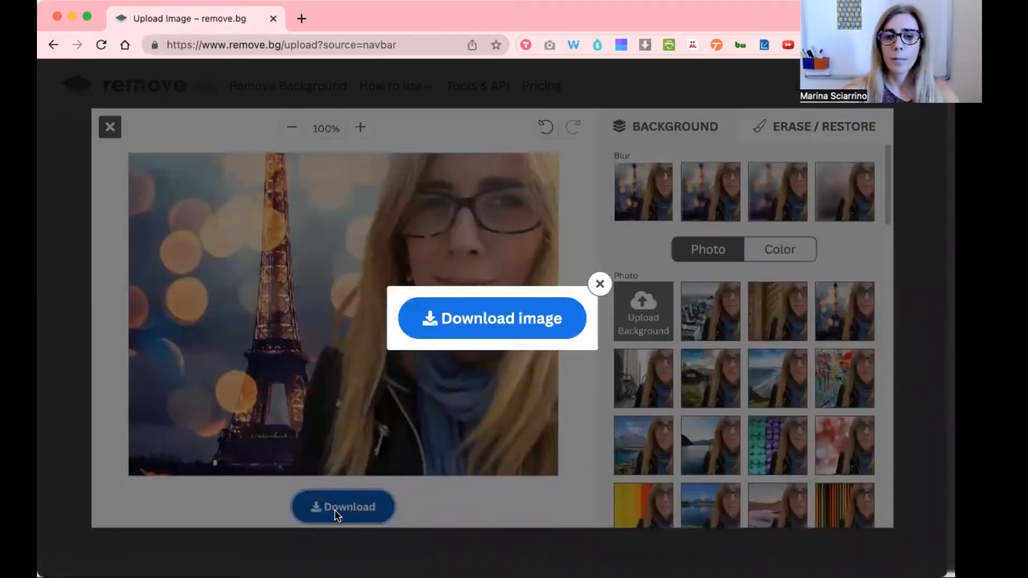
click(527, 318)
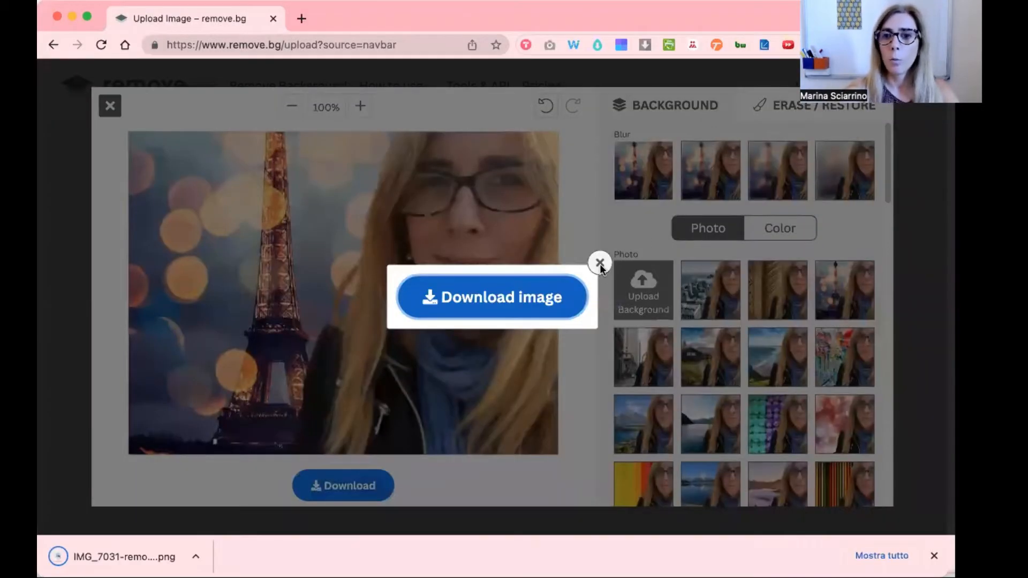
click(600, 263)
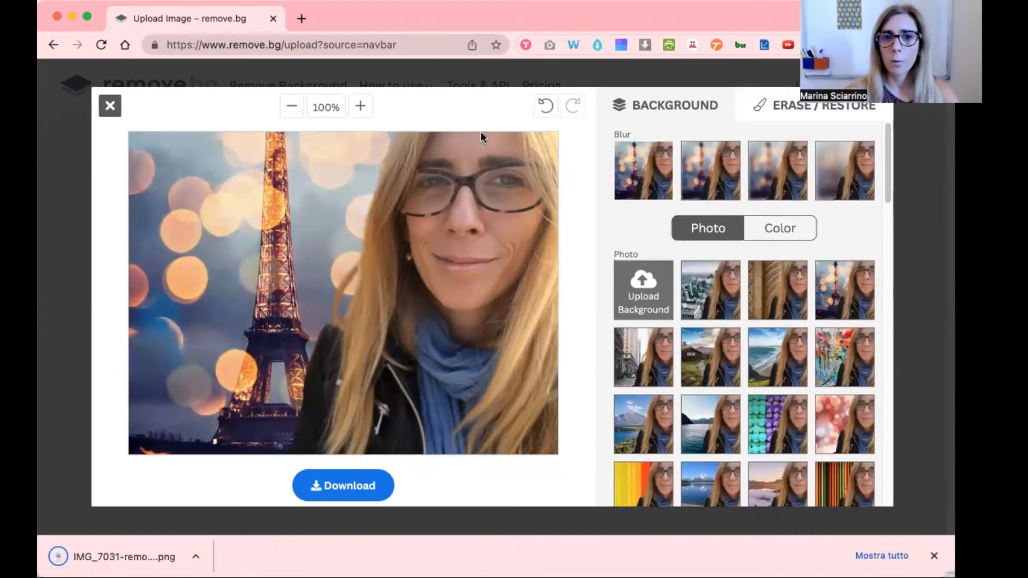
- Undo the background change and download the image with a transparent background
click(546, 107)
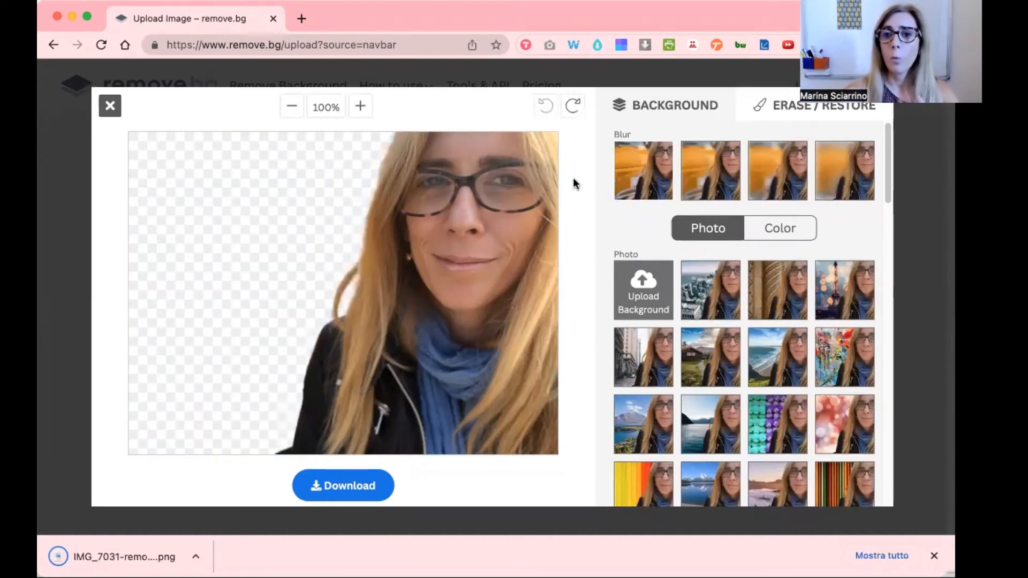
click(356, 485)
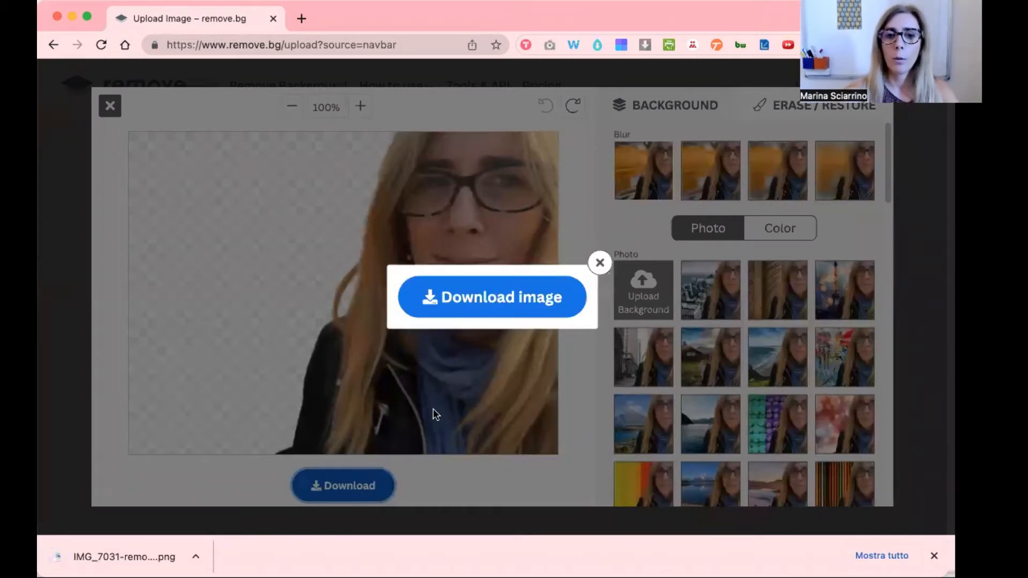
click(488, 299)
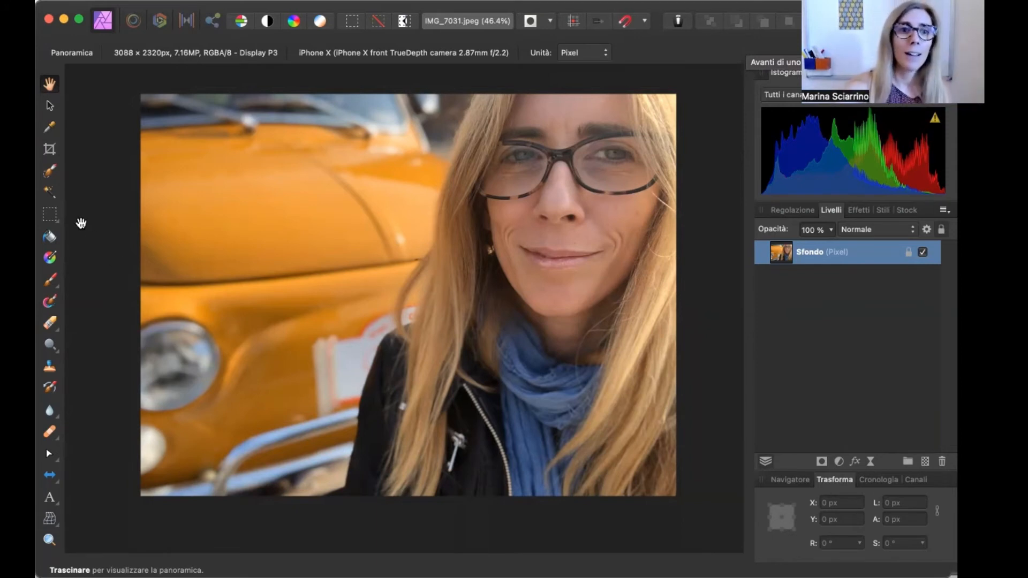
- Try selecting the car's upper area with the Flood Select tool at 20% tolerance, then deselect it
click(49, 194)
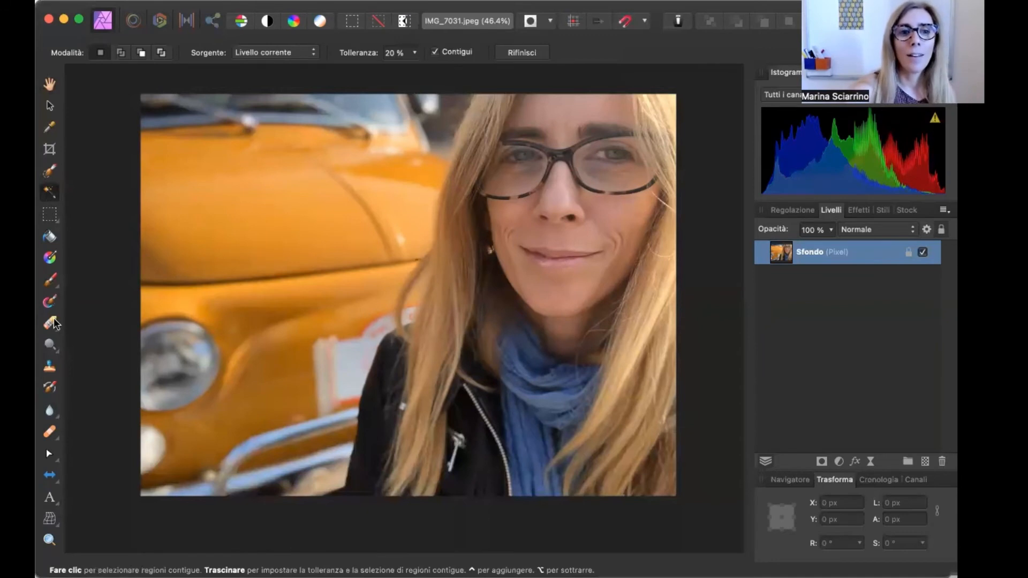
click(387, 215)
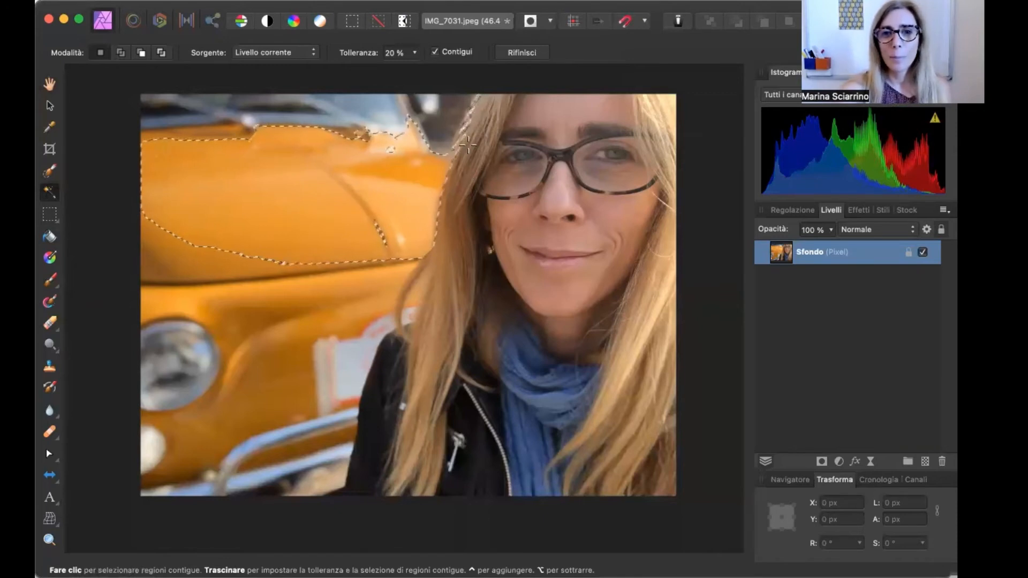
click(369, 1)
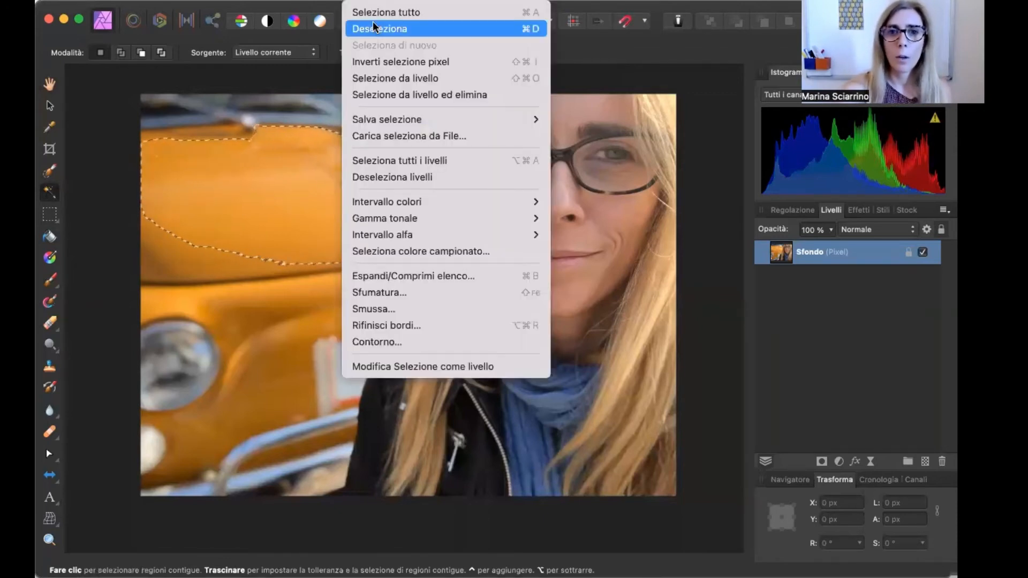
click(376, 27)
- Set the Flood Select tolerance to 10% and delete the car's upper area from the photo
click(384, 57)
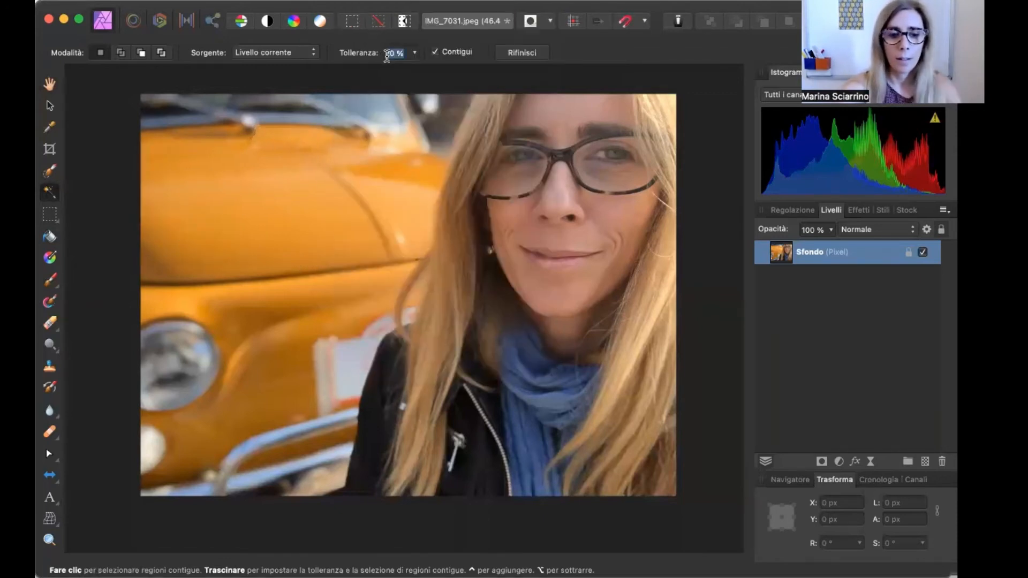
text(10)
key(Return)
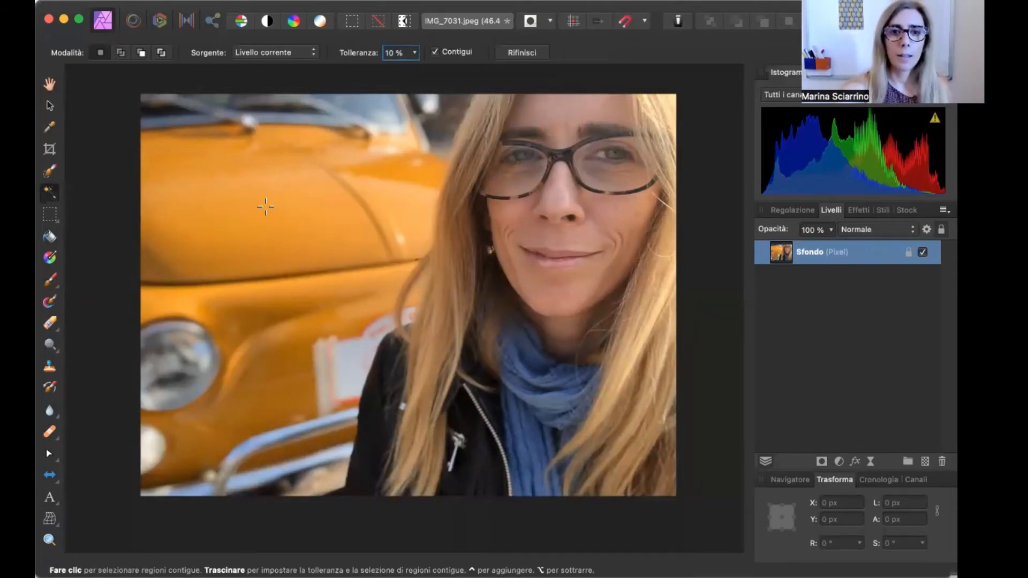
click(263, 209)
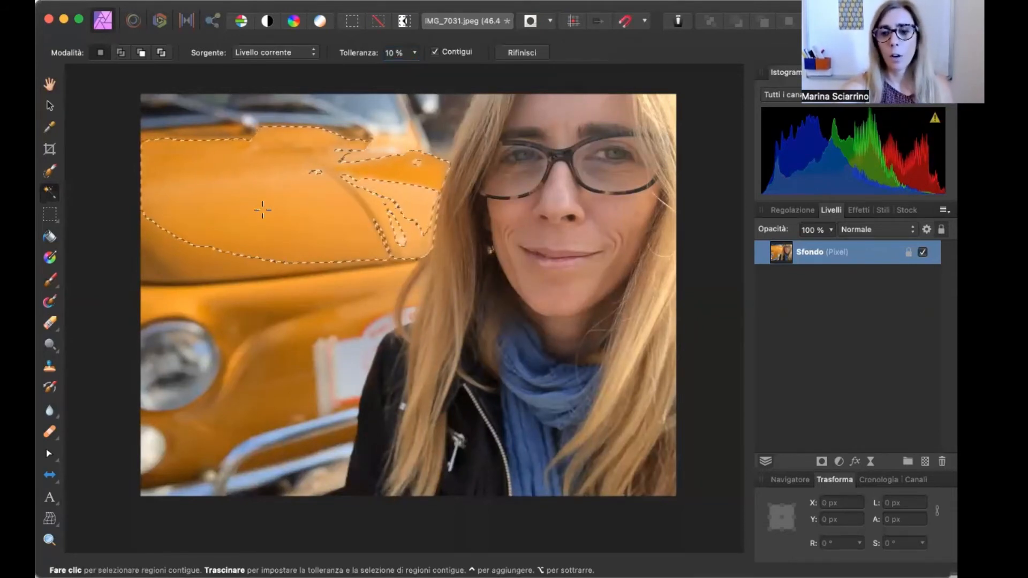
key(Delete)
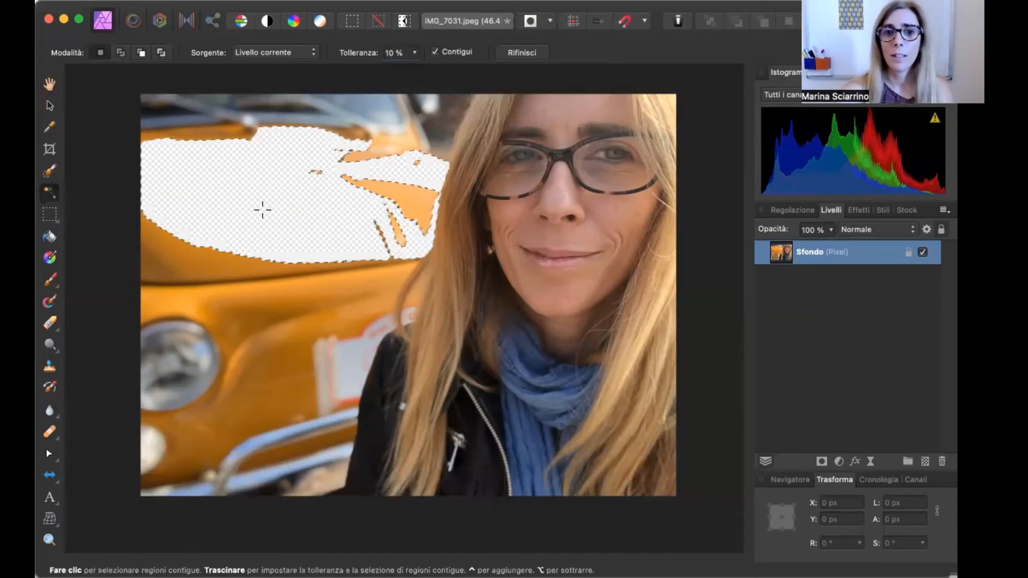
- Try flood-selecting the car's lower body, then deselect it
click(252, 296)
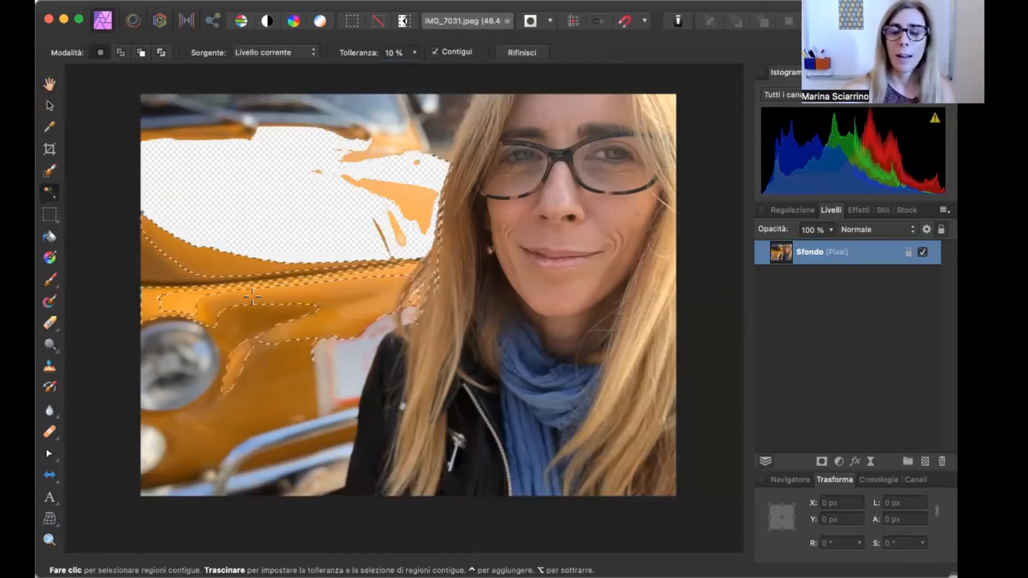
click(367, 1)
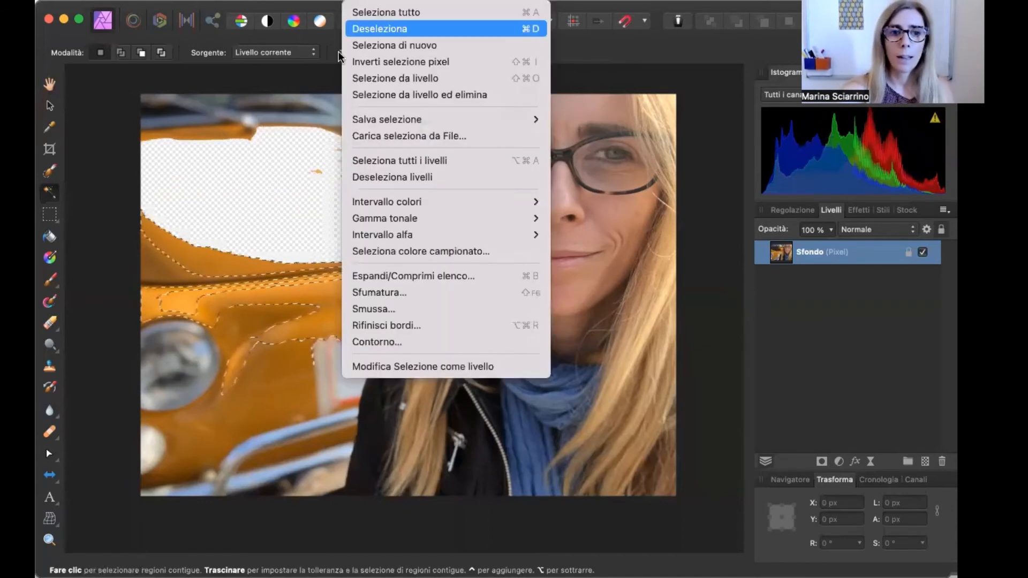
click(369, 29)
- Select the photo's left strip up to the woman's hair with a rectangular marquee, delete it, and deselect
click(48, 214)
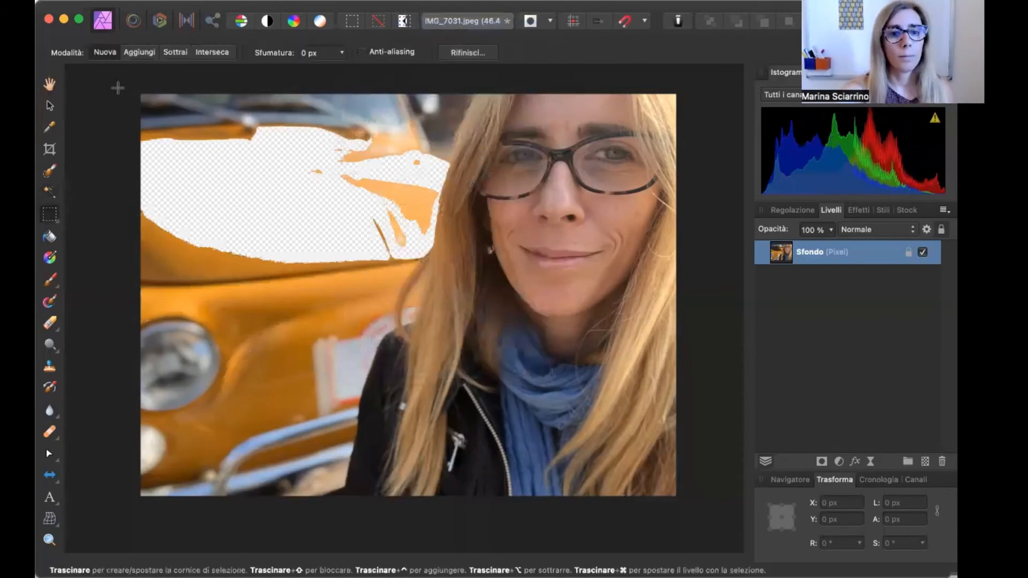
drag(118, 87, 351, 523)
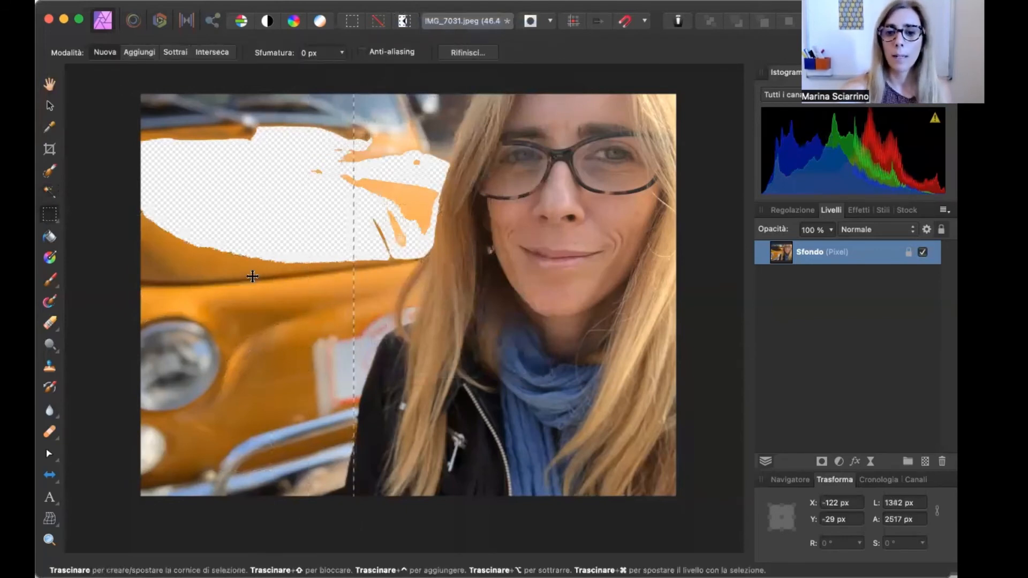
key(Delete)
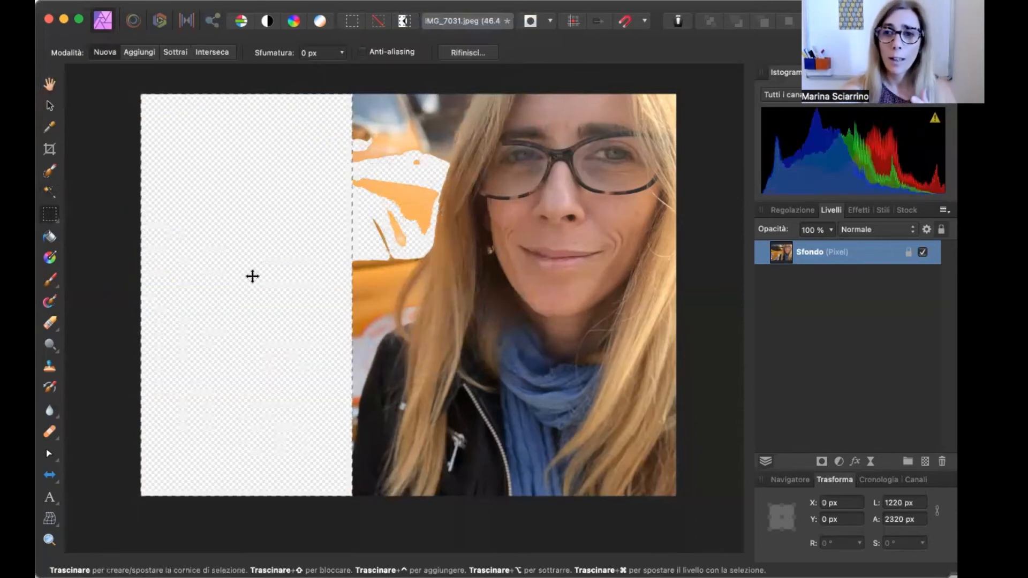
click(366, 1)
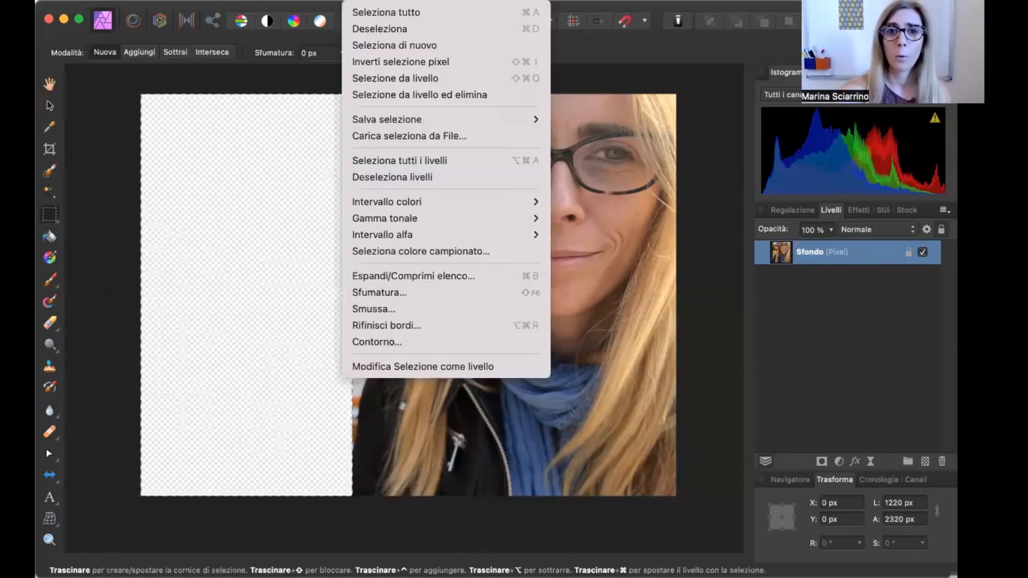
click(374, 29)
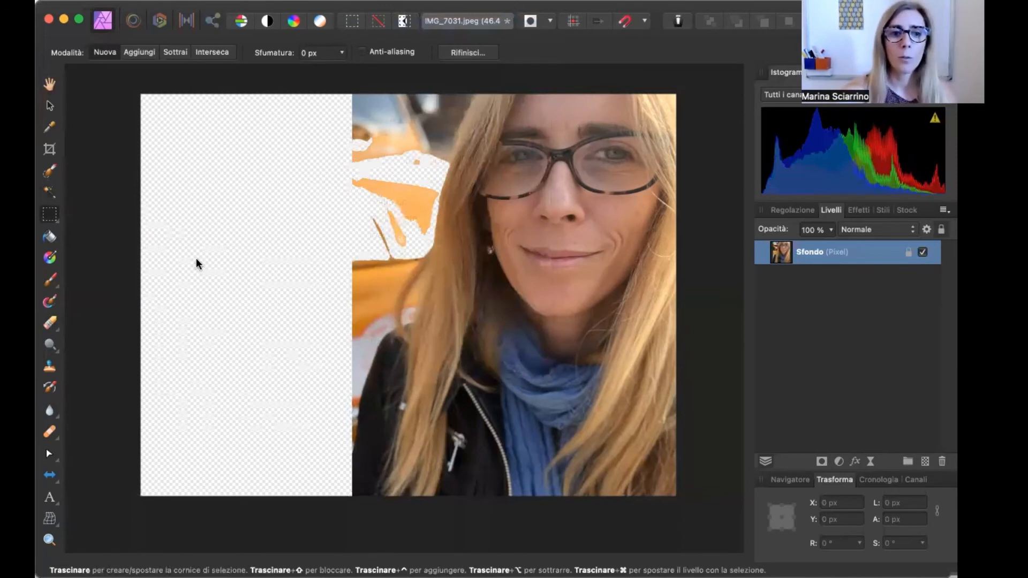
- Switch to the Erase Brush, set its width to 65 px, and erase the car area along the top edge beside her hair
key(e)
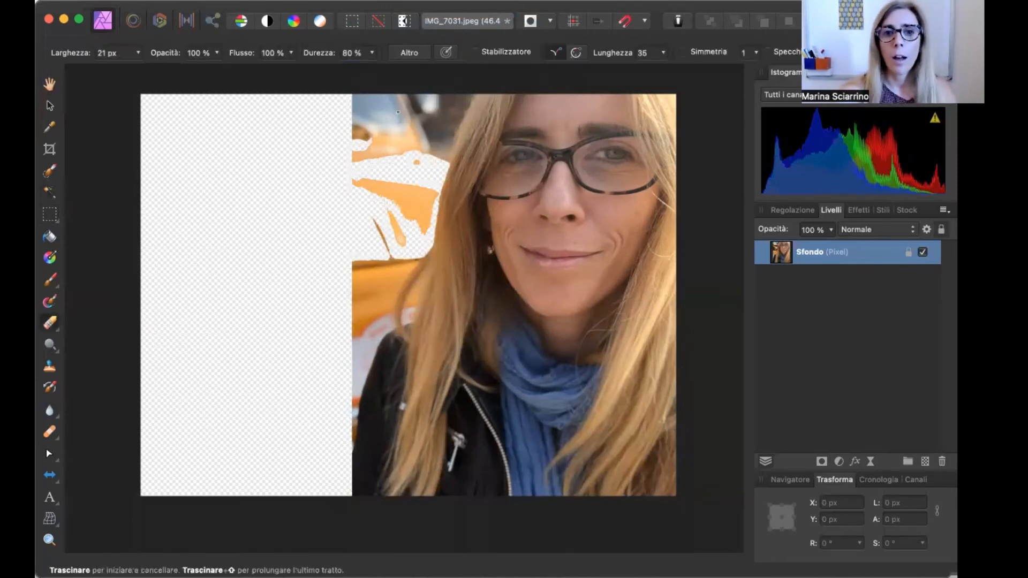
click(127, 55)
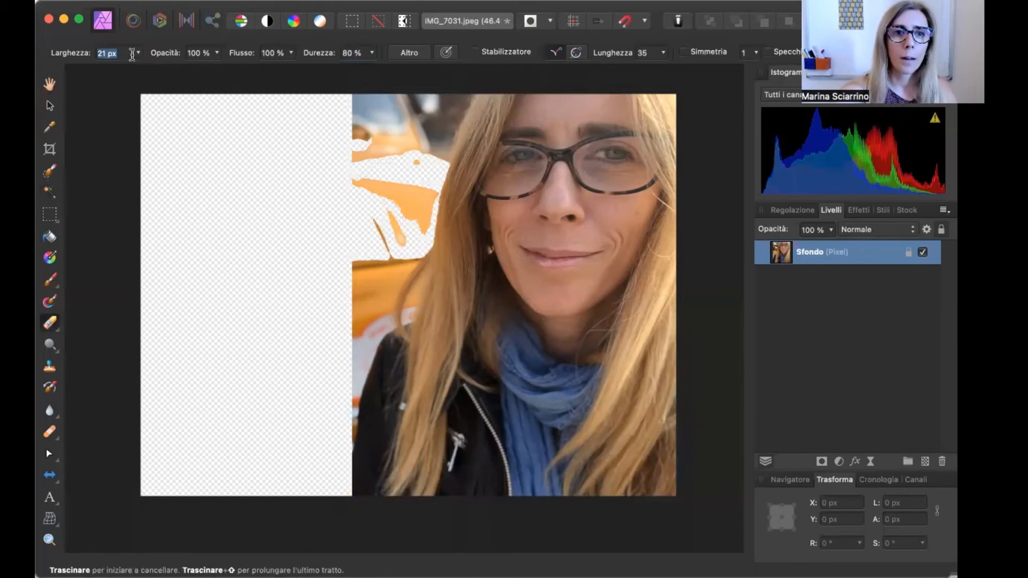
click(138, 53)
drag(137, 68, 171, 70)
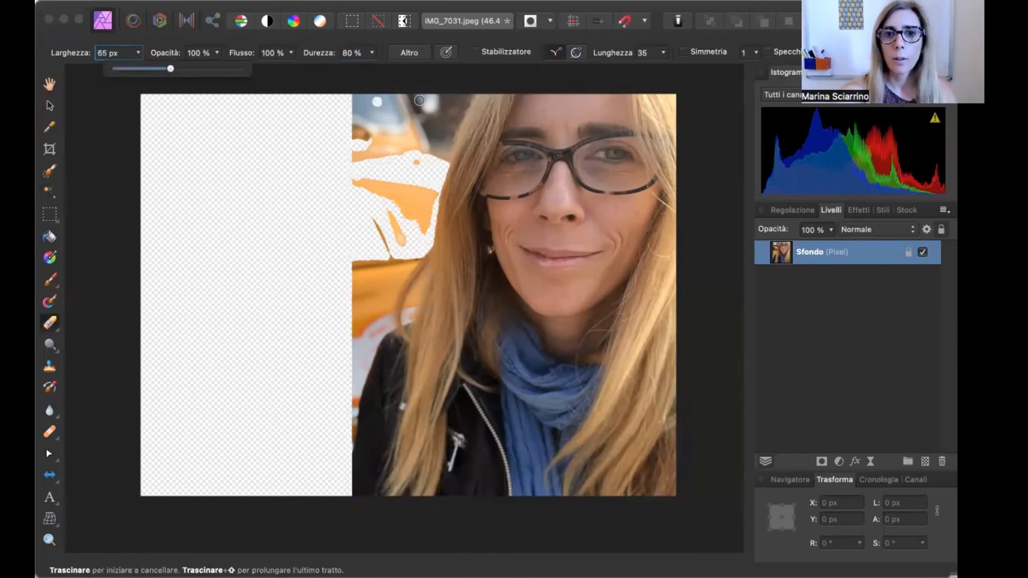
mouse_move(419, 100)
mouse_down()
mouse_move(468, 93)
mouse_move(445, 148)
mouse_up()
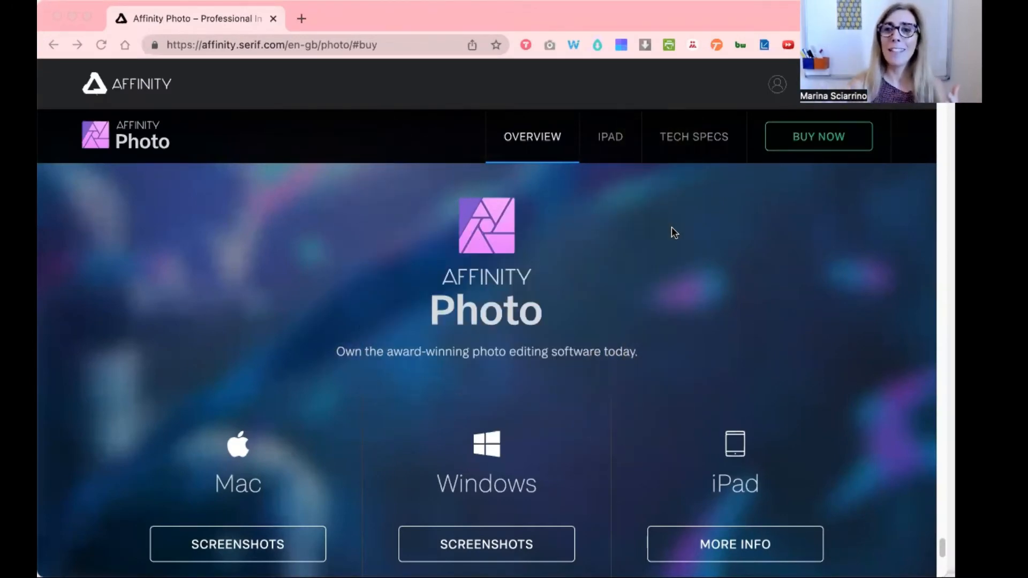
- Switch to the Affinity Photo website in the browser and scroll through the Mac, Windows and iPad purchase options
scroll(672, 232, down, 5)
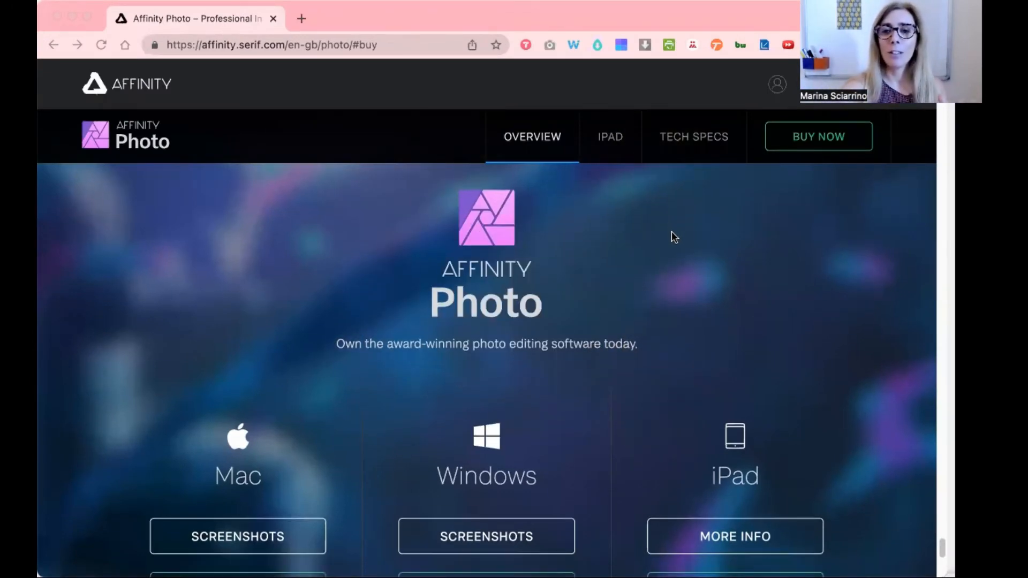
scroll(672, 231, down, 1)
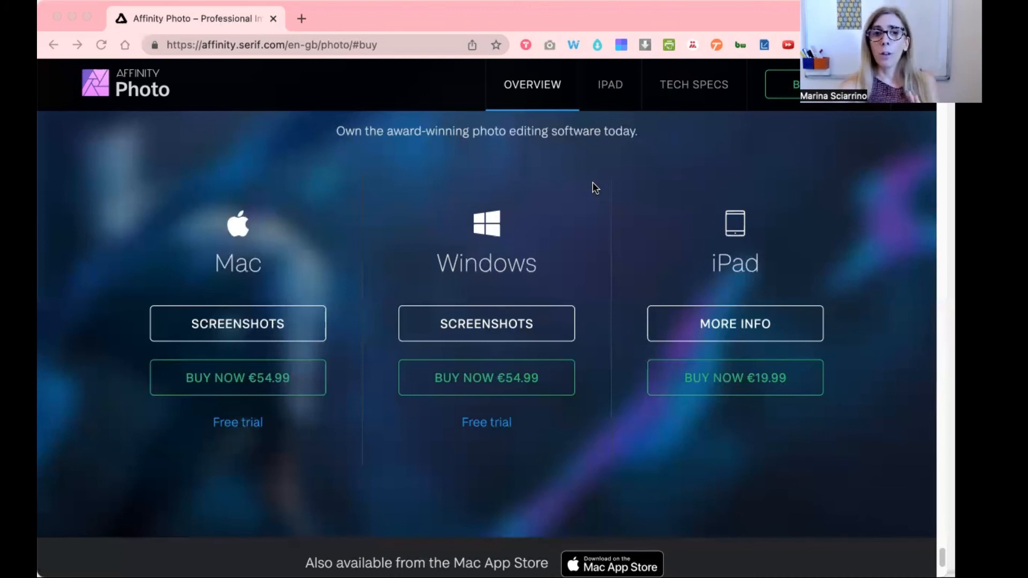
scroll(594, 187, down, 2)
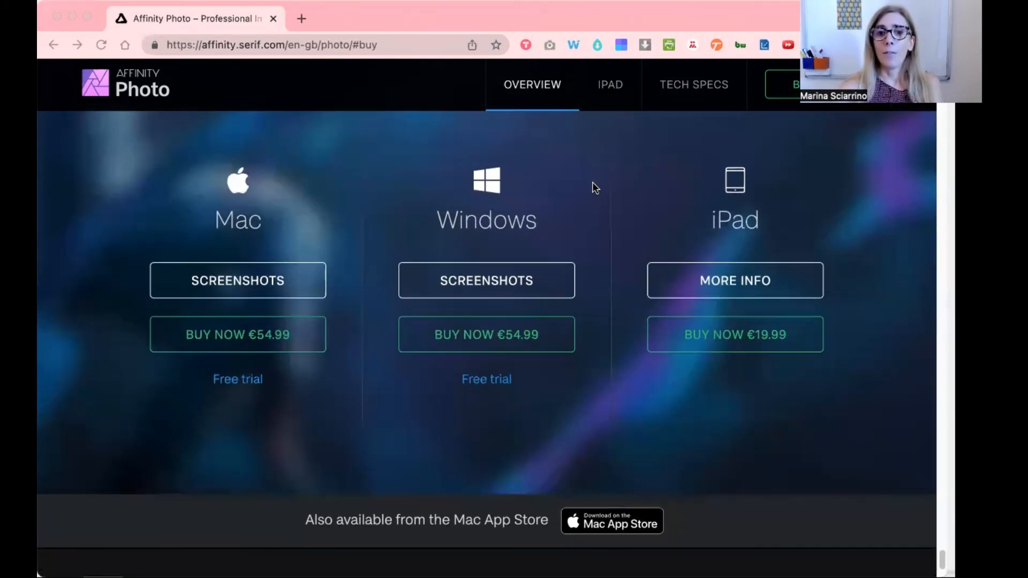